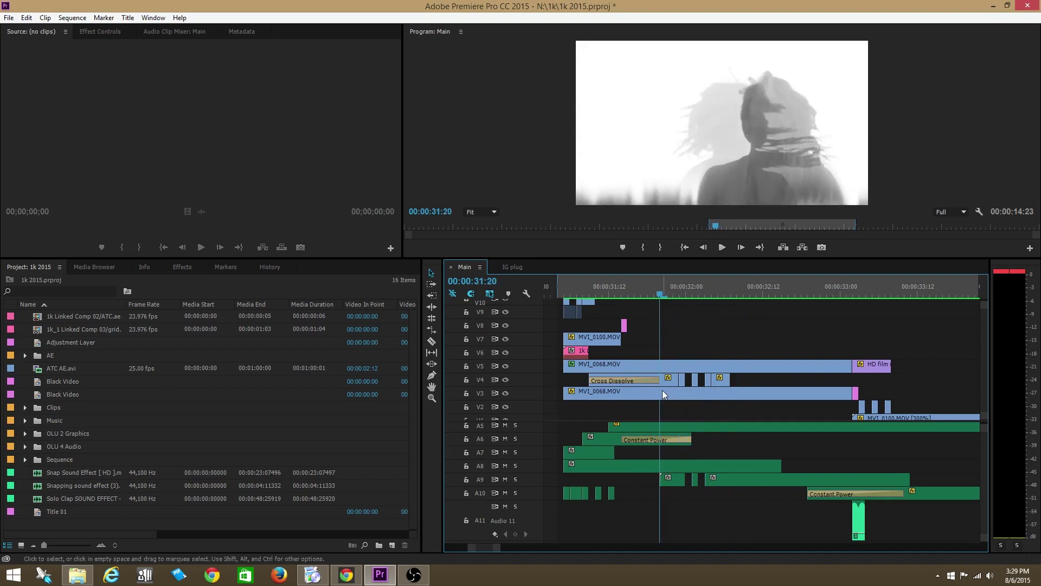
Scrub the Main sequence between about 00:00:31:17 and 00:00:31:22 to examine the layered double-exposure shot
{"action": "left_click_drag", "start_coordinate": [668, 288], "coordinate": [665, 295]}
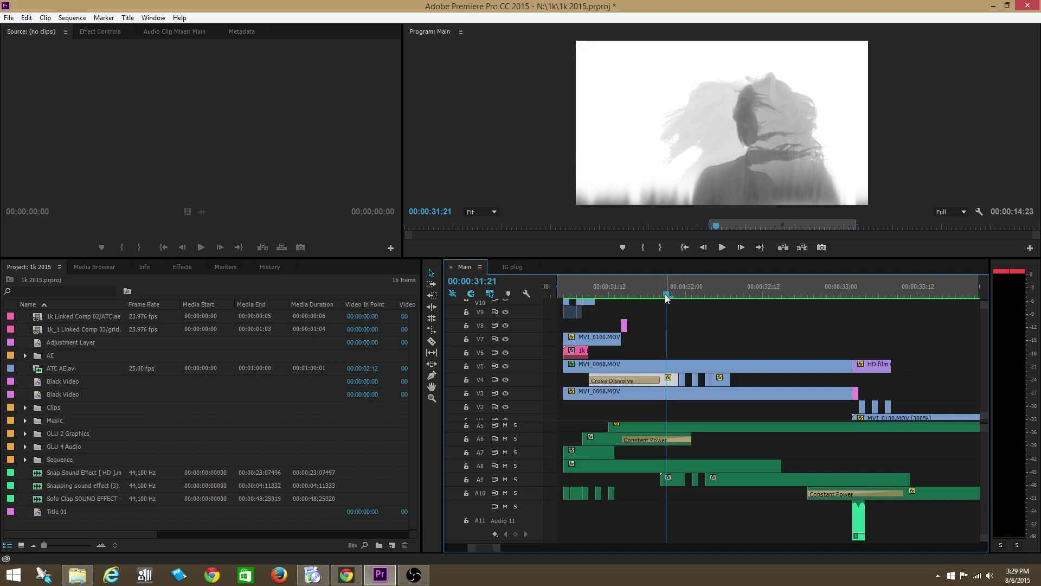
{"action": "mouse_move", "coordinate": [666, 288]}
{"action": "left_mouse_down"}
{"action": "mouse_move", "coordinate": [682, 285]}
{"action": "mouse_move", "coordinate": [650, 294]}
{"action": "left_mouse_up"}
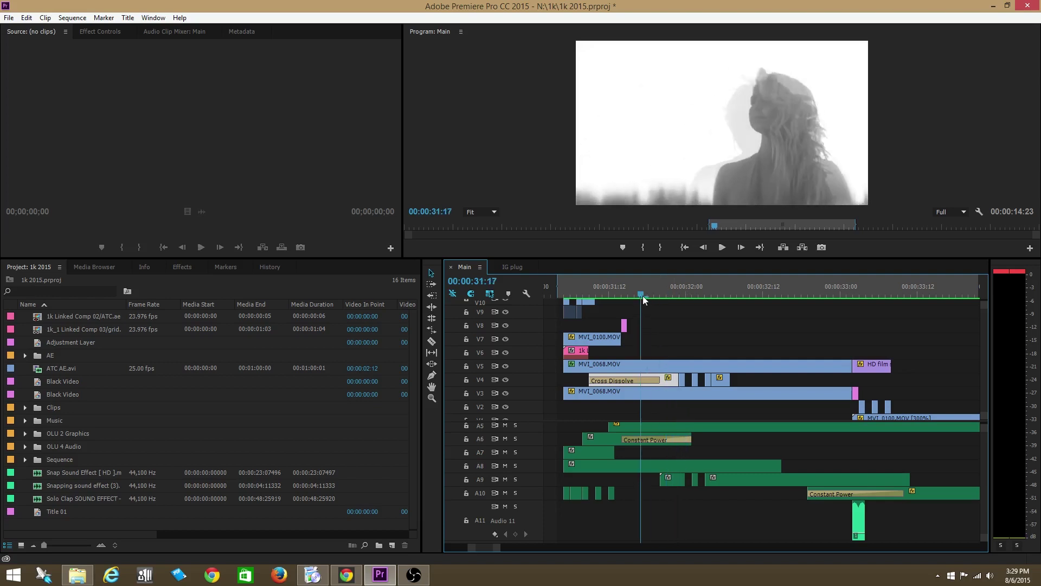
{"action": "key", "text": "Right"}
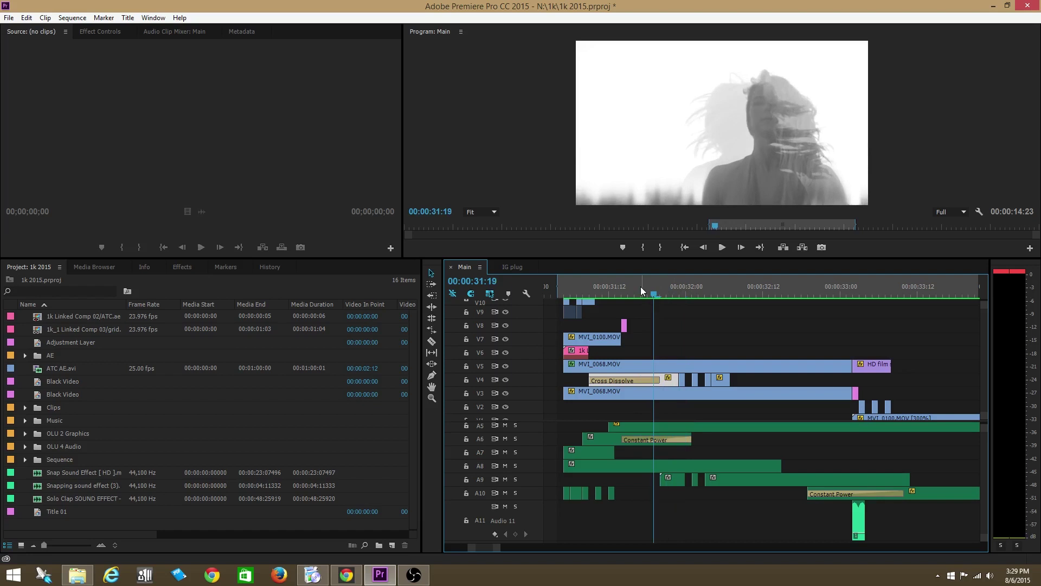
{"action": "left_click_drag", "start_coordinate": [648, 295], "coordinate": [671, 296]}
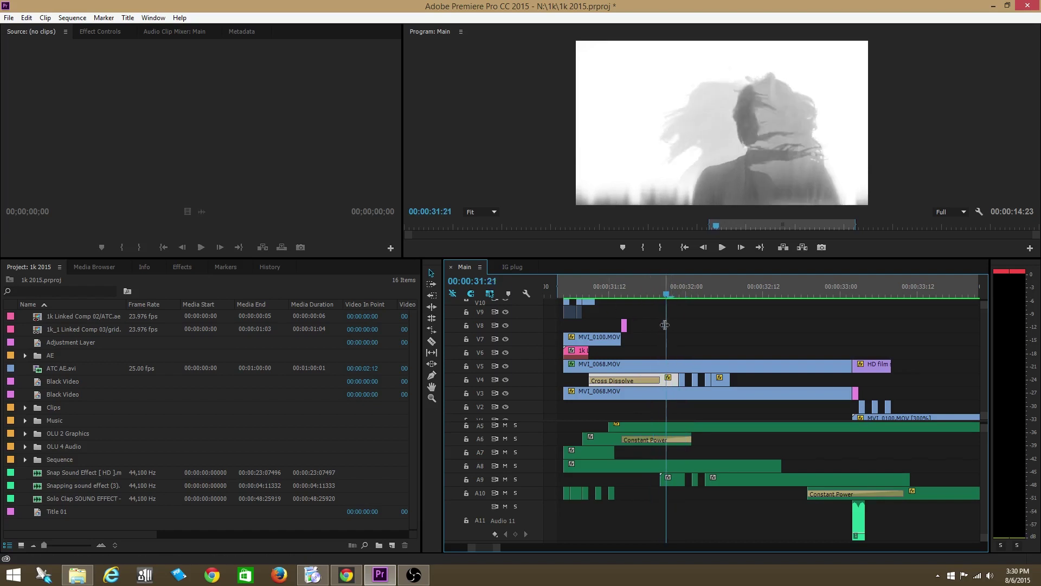
{"action": "left_click_drag", "start_coordinate": [662, 288], "coordinate": [670, 329]}
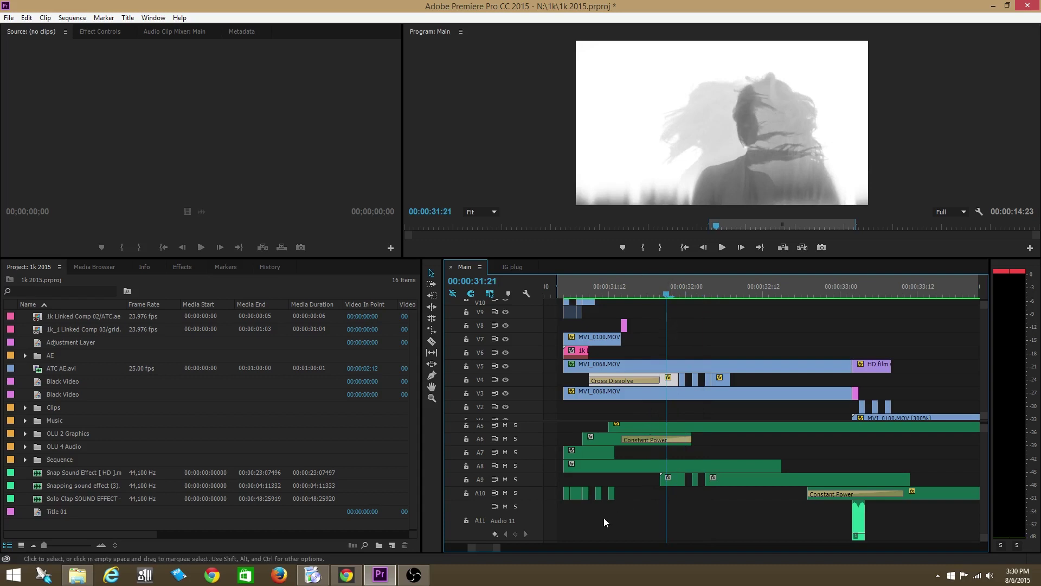
{"action": "left_click_drag", "start_coordinate": [499, 549], "coordinate": [451, 557]}
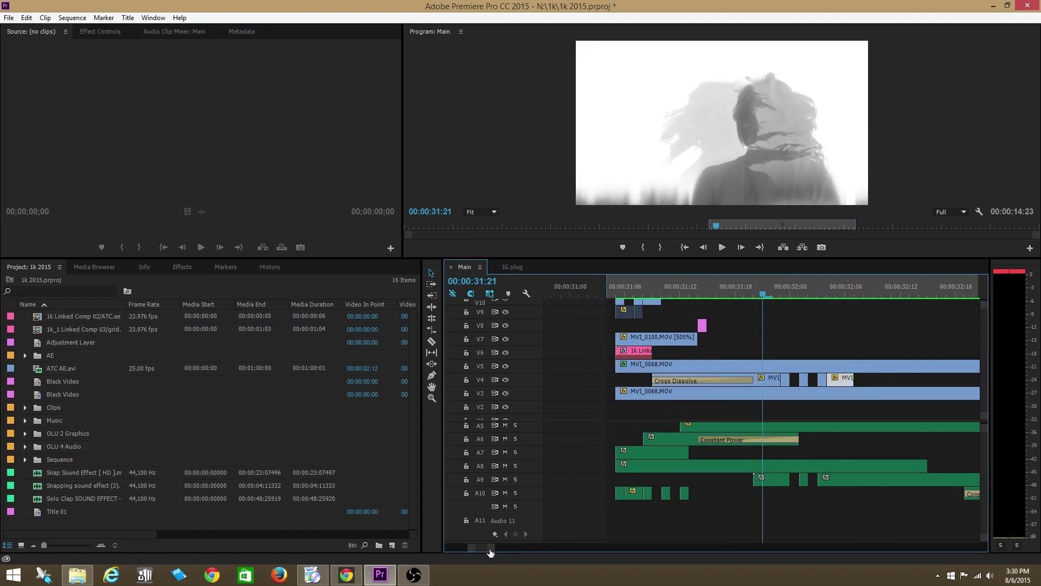
{"action": "left_click_drag", "start_coordinate": [490, 547], "coordinate": [454, 555]}
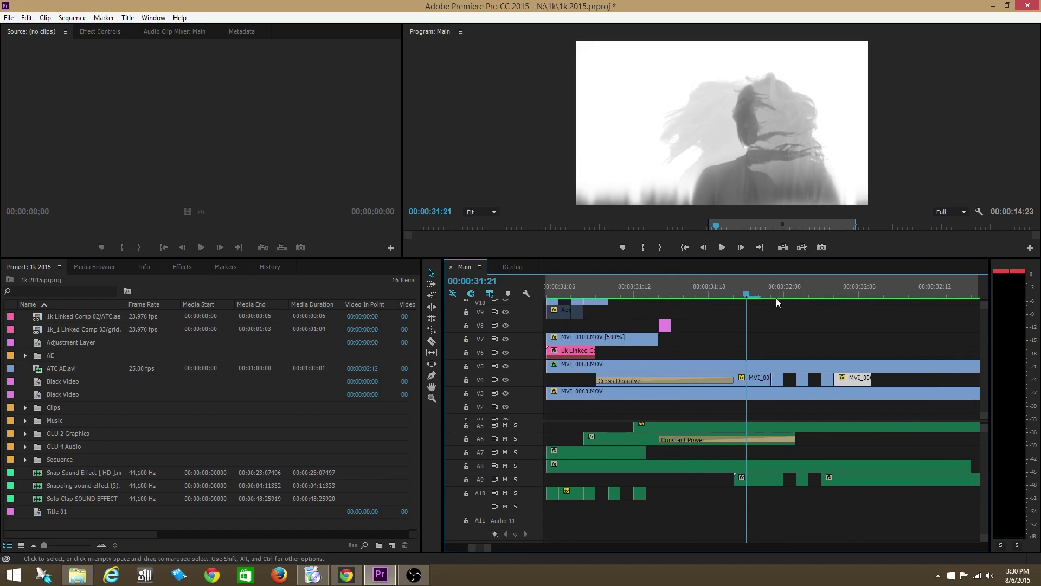
{"action": "mouse_move", "coordinate": [746, 291]}
{"action": "left_mouse_down"}
{"action": "mouse_move", "coordinate": [849, 293]}
{"action": "mouse_move", "coordinate": [758, 298]}
{"action": "left_mouse_up"}
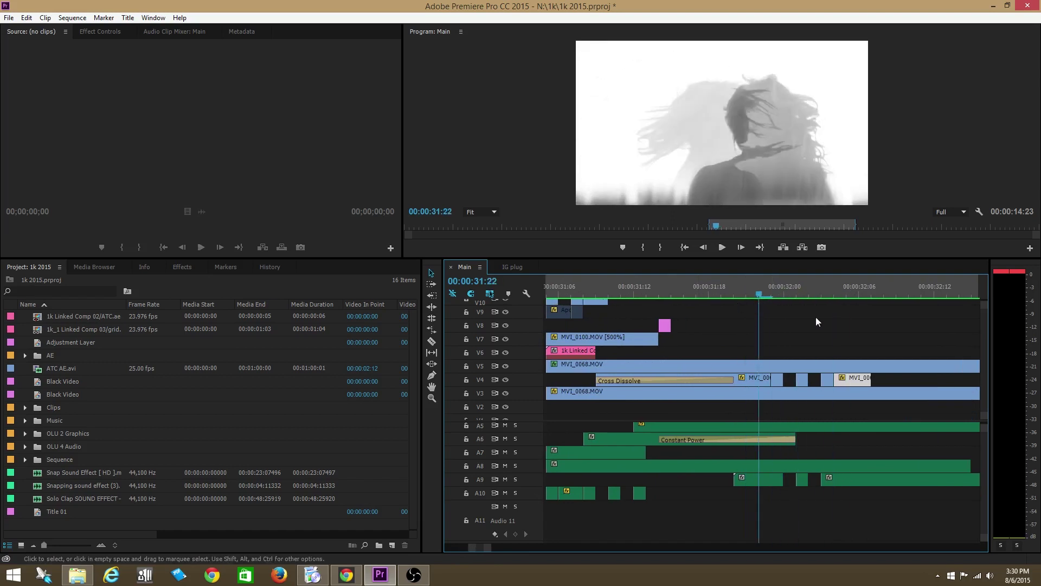
Toggle the output of track V11, which holds the Adjustment Layer, off and on to compare the picture
{"action": "scroll", "coordinate": [981, 347], "scroll_direction": "up", "scroll_amount": 2}
{"action": "scroll", "coordinate": [984, 343], "scroll_direction": "down", "scroll_amount": 3}
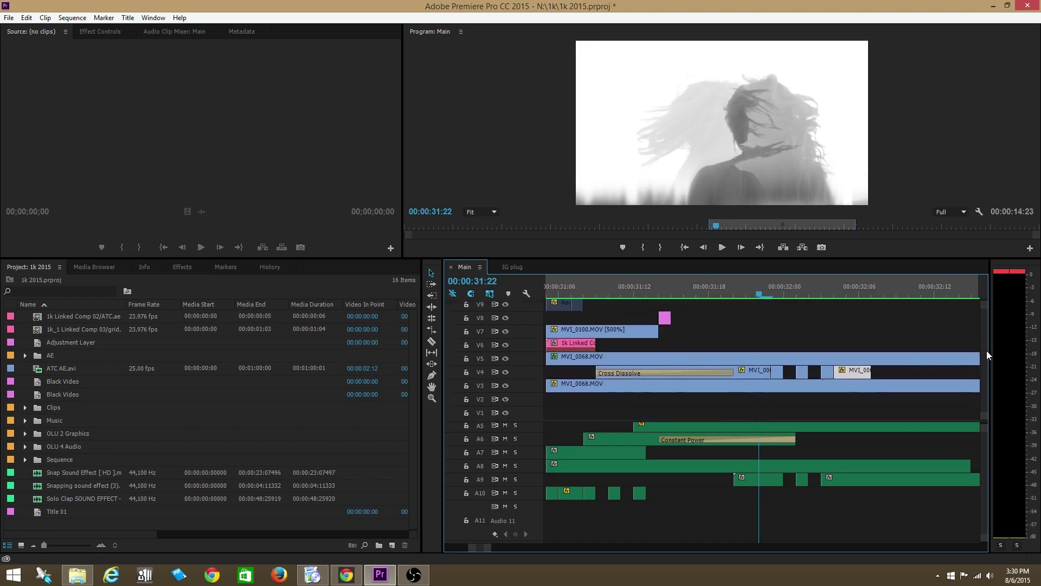
{"action": "scroll", "coordinate": [987, 352], "scroll_direction": "up", "scroll_amount": 2}
{"action": "scroll", "coordinate": [986, 346], "scroll_direction": "down", "scroll_amount": 2}
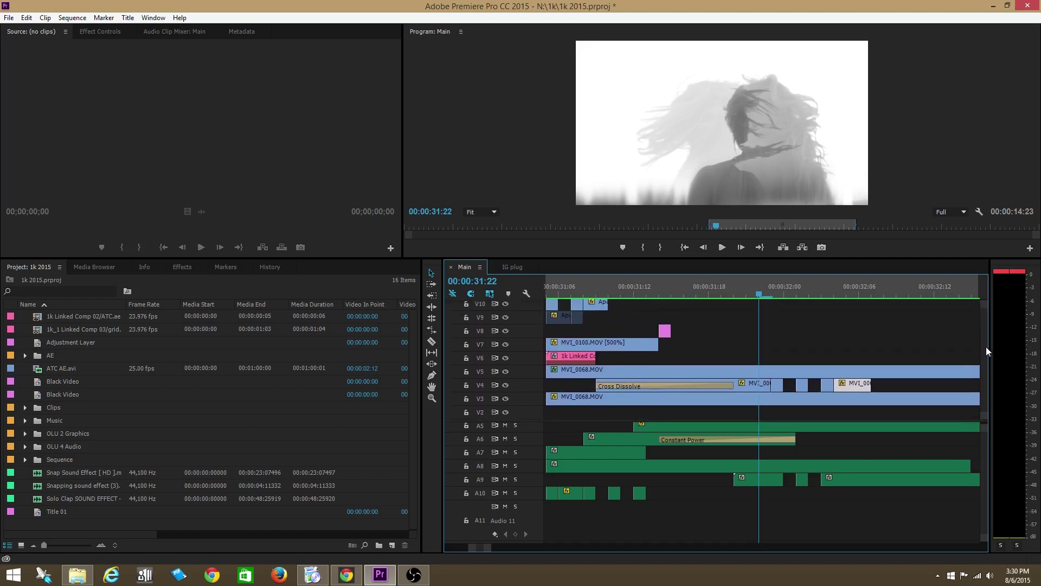
{"action": "scroll", "coordinate": [986, 346], "scroll_direction": "up", "scroll_amount": 2}
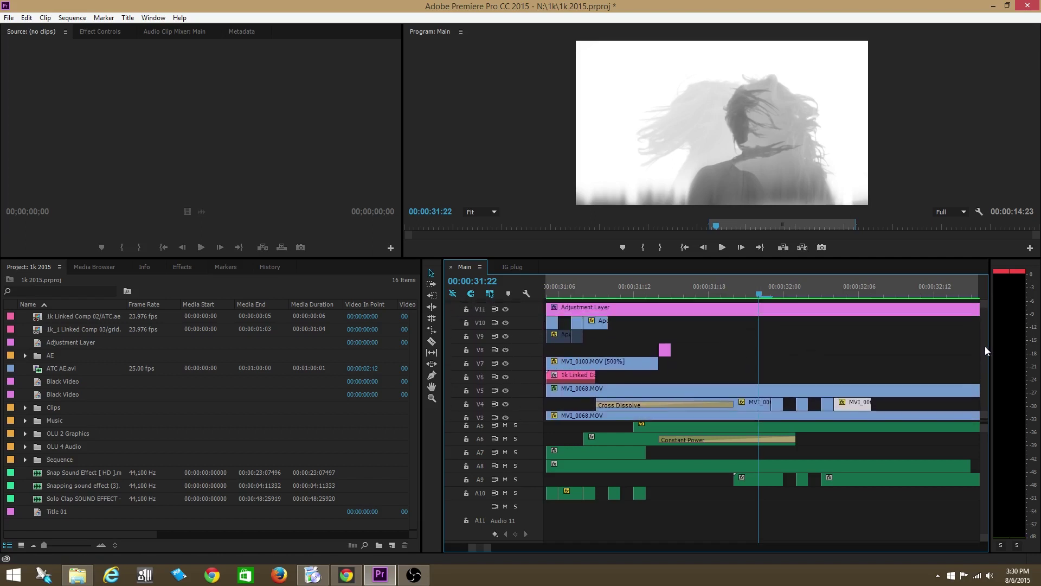
{"action": "left_click", "coordinate": [506, 308]}
{"action": "left_click", "coordinate": [509, 308]}
Hide tracks V5 and V4 and scrub between 00:00:31:20 and 00:00:32:00 to view the base MVI_0068.MOV clip on V3
{"action": "scroll", "coordinate": [981, 380], "scroll_direction": "down", "scroll_amount": 3}
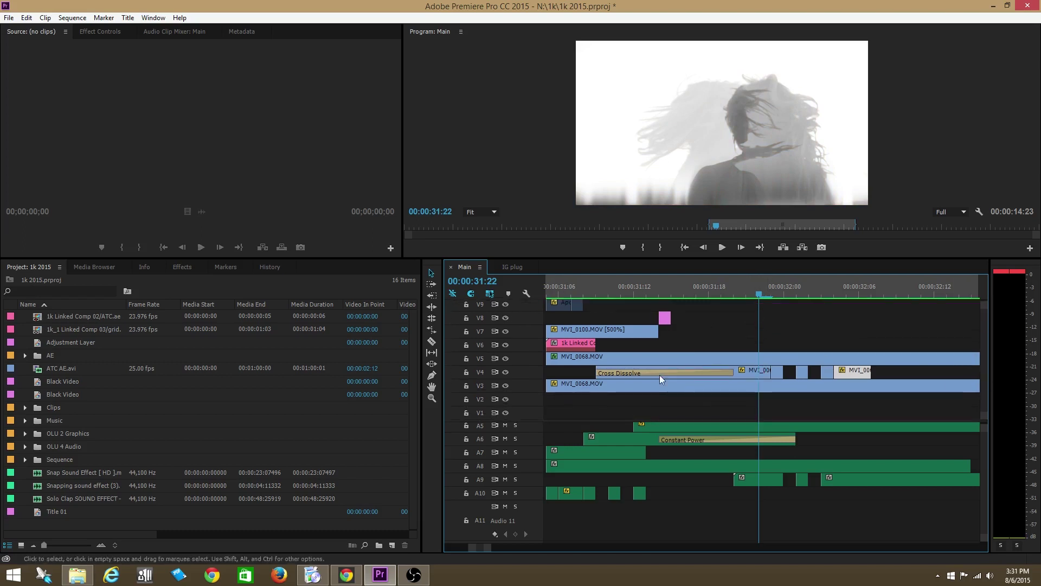
{"action": "left_click", "coordinate": [506, 359]}
{"action": "left_click", "coordinate": [505, 372]}
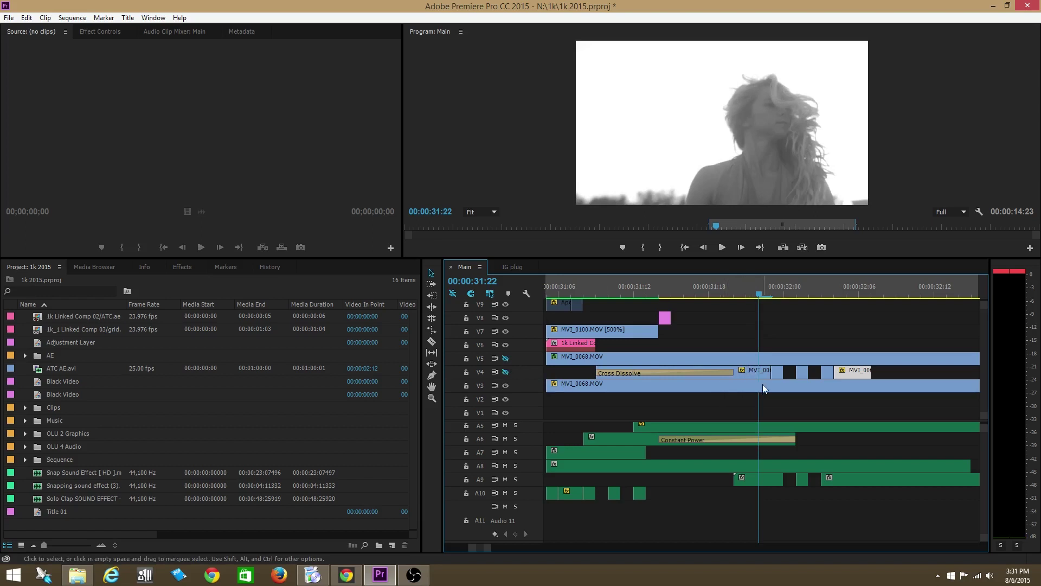
{"action": "left_click_drag", "start_coordinate": [760, 295], "coordinate": [789, 358]}
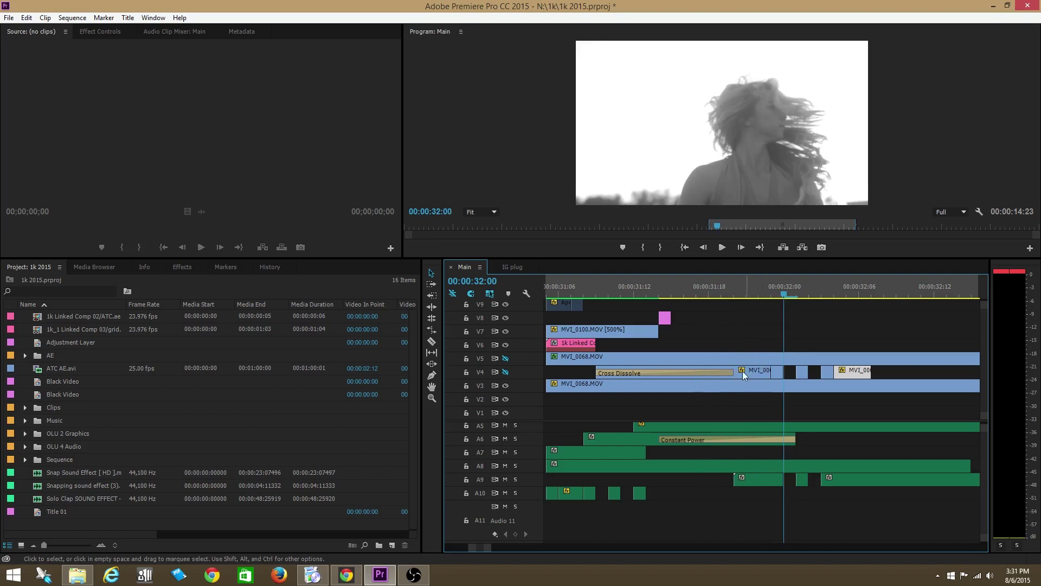
{"action": "left_click_drag", "start_coordinate": [700, 296], "coordinate": [735, 325]}
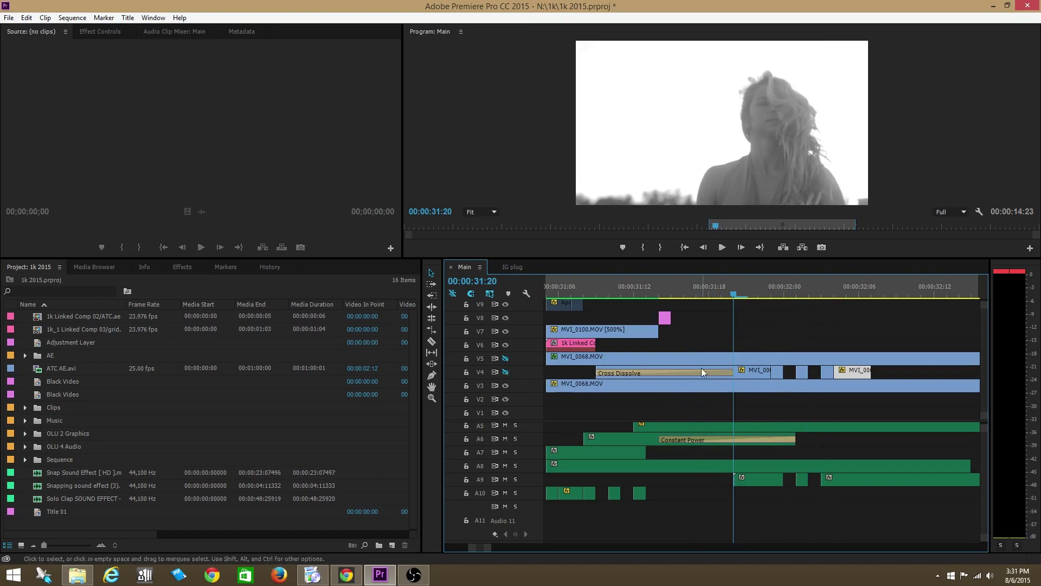
Show track V4 again and inspect the Opacity settings of its MVI_0068.MOV clip following the Cross Dissolve
{"action": "left_click", "coordinate": [505, 373]}
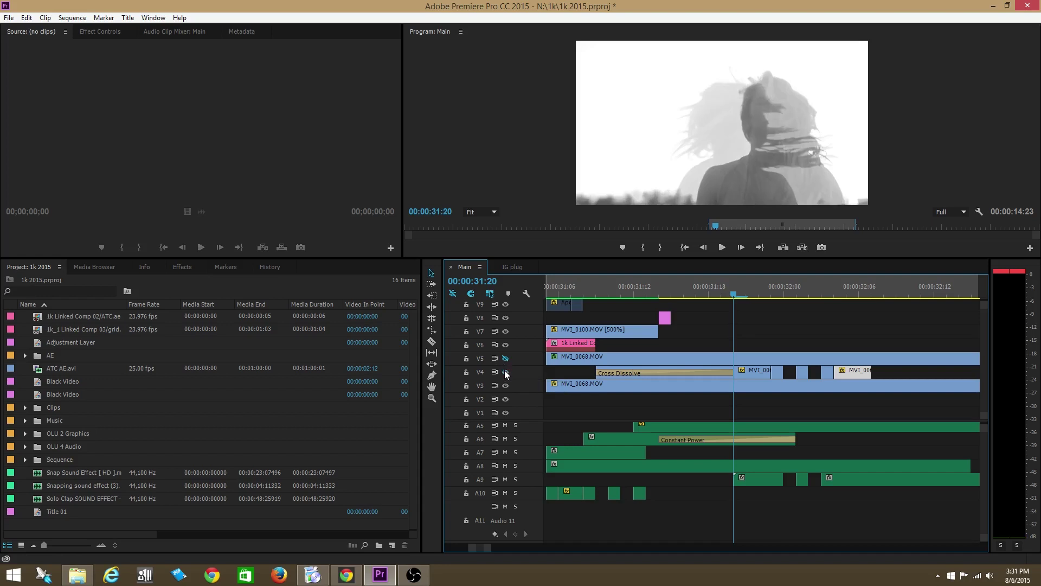
{"action": "mouse_move", "coordinate": [733, 296]}
{"action": "left_mouse_down"}
{"action": "mouse_move", "coordinate": [669, 296]}
{"action": "mouse_move", "coordinate": [735, 297]}
{"action": "left_mouse_up"}
{"action": "left_click", "coordinate": [750, 373]}
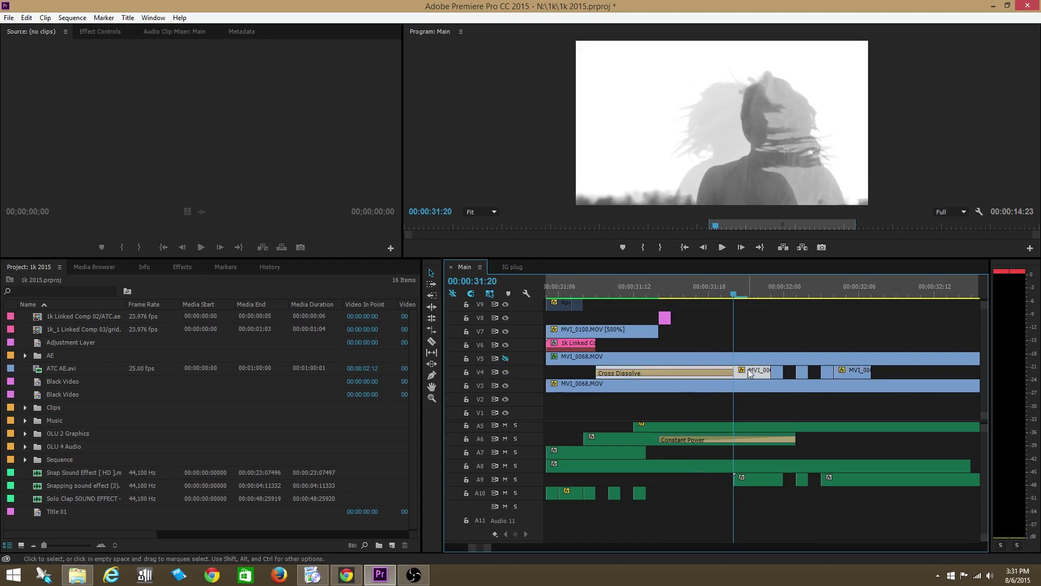
{"action": "left_click", "coordinate": [103, 32]}
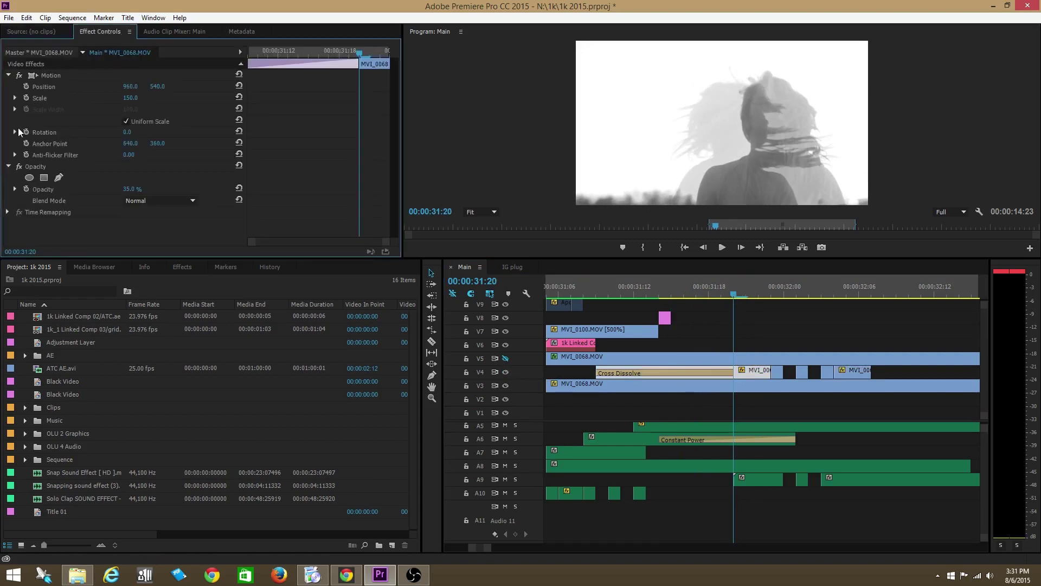
{"action": "left_click", "coordinate": [7, 75]}
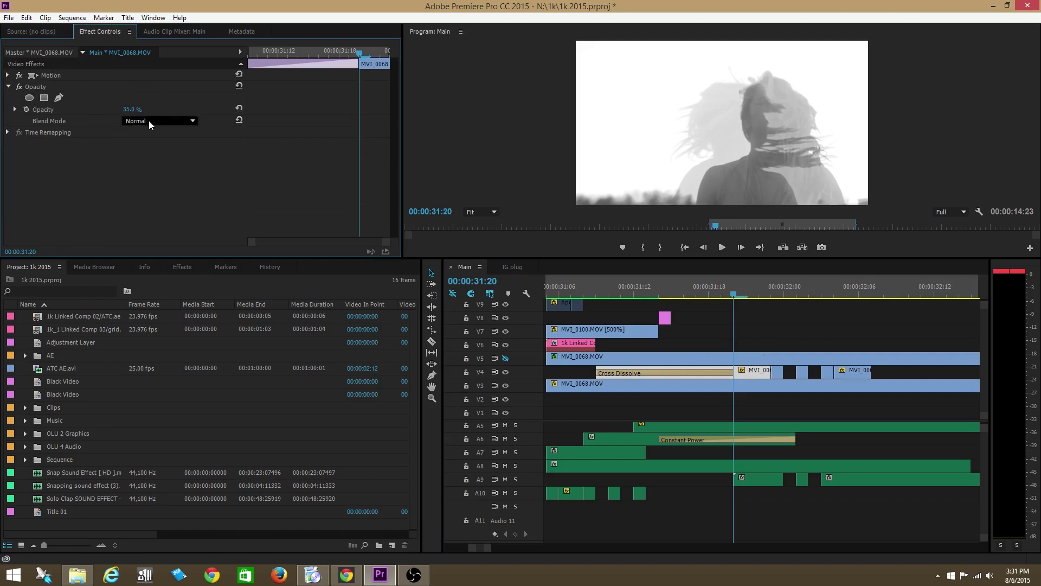
{"action": "left_click_drag", "start_coordinate": [126, 110], "coordinate": [120, 114]}
{"action": "mouse_move", "coordinate": [732, 288]}
{"action": "left_mouse_down"}
{"action": "mouse_move", "coordinate": [712, 297]}
{"action": "mouse_move", "coordinate": [736, 295]}
{"action": "left_mouse_up"}
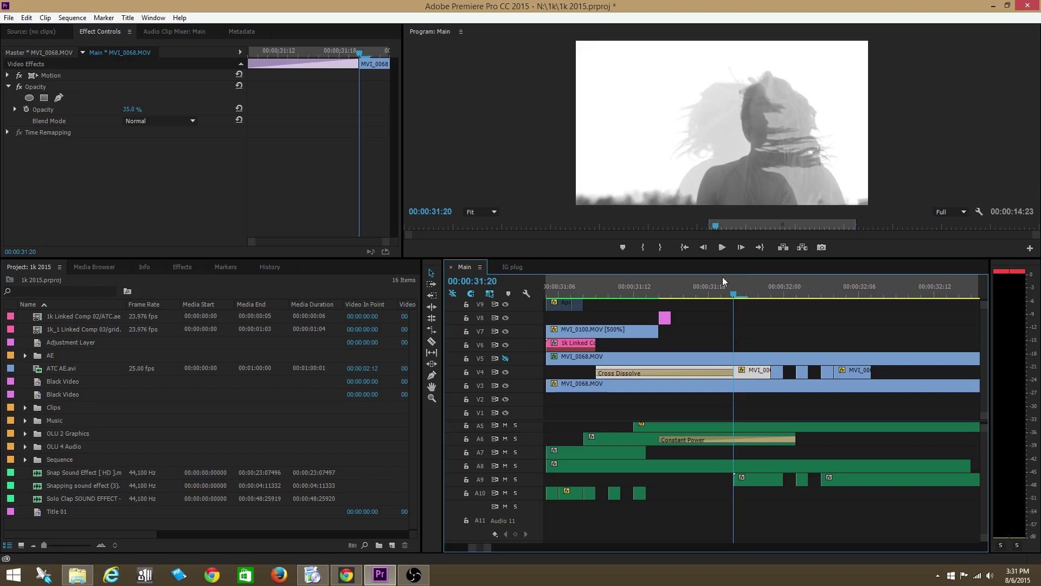
Show track V5 again, save the project, and park the playhead at 00:00:31:21
{"action": "left_click_drag", "start_coordinate": [732, 292], "coordinate": [759, 339]}
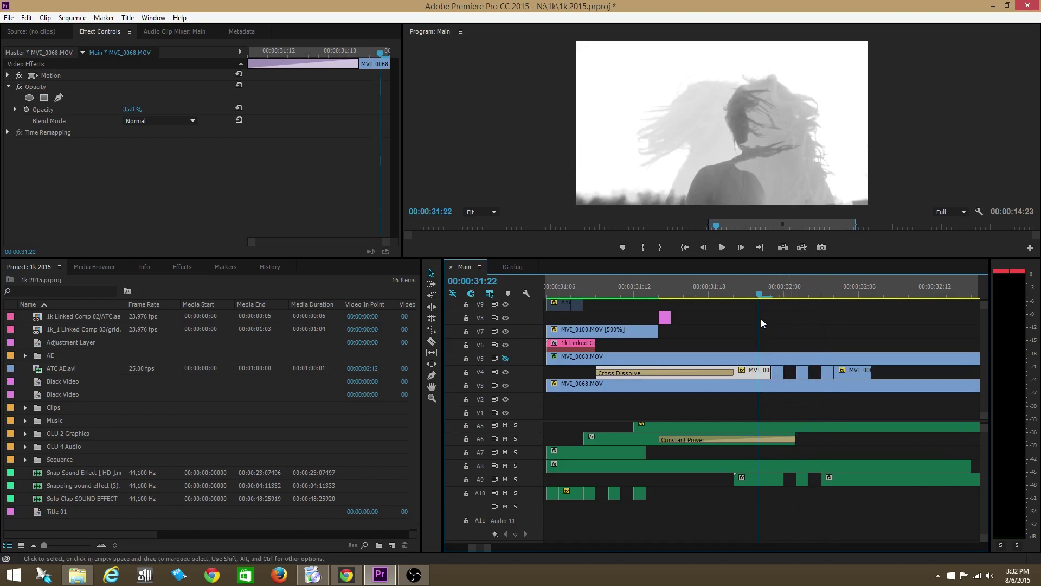
{"action": "key", "text": "ctrl+s"}
{"action": "left_click_drag", "start_coordinate": [764, 293], "coordinate": [746, 313]}
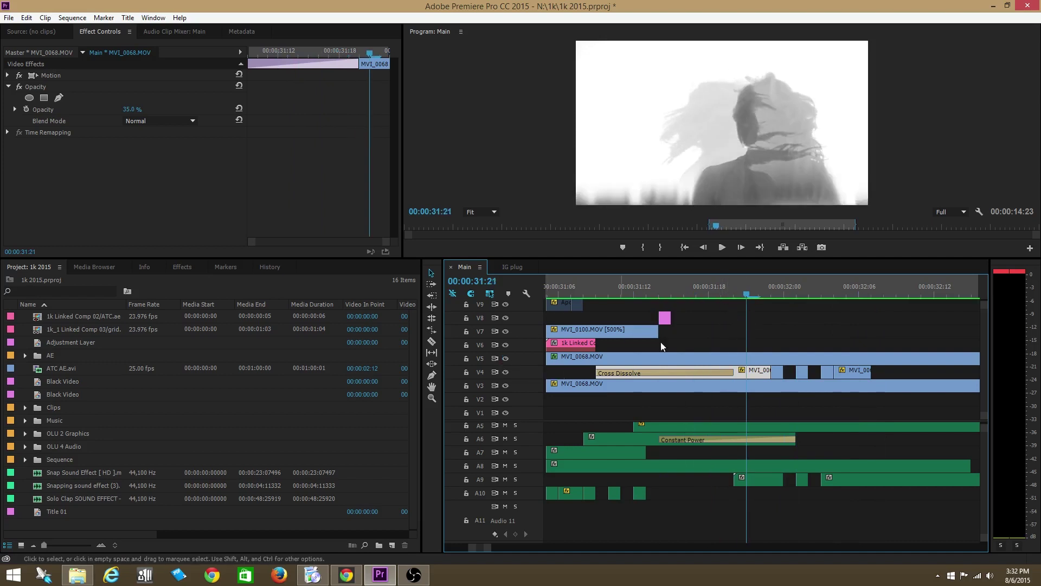
{"action": "mouse_move", "coordinate": [756, 287]}
{"action": "left_mouse_down"}
{"action": "mouse_move", "coordinate": [691, 298]}
{"action": "mouse_move", "coordinate": [746, 297]}
{"action": "left_mouse_up"}
Select the MVI_0068.MOV clip on V5 and toggle its track off and on to compare its Crop and Directional Blur effects
{"action": "left_click", "coordinate": [717, 359]}
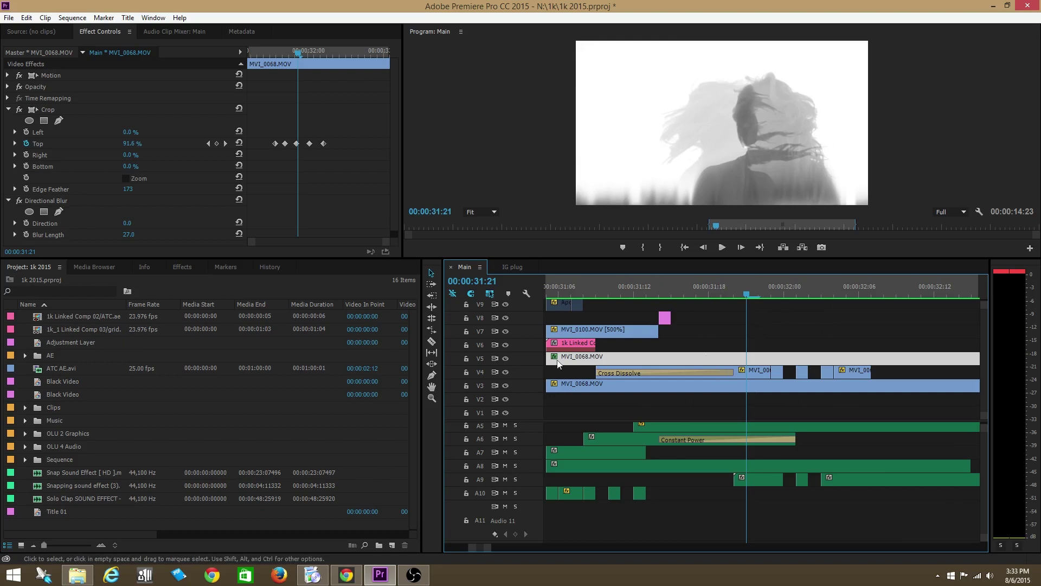
{"action": "left_click", "coordinate": [506, 358]}
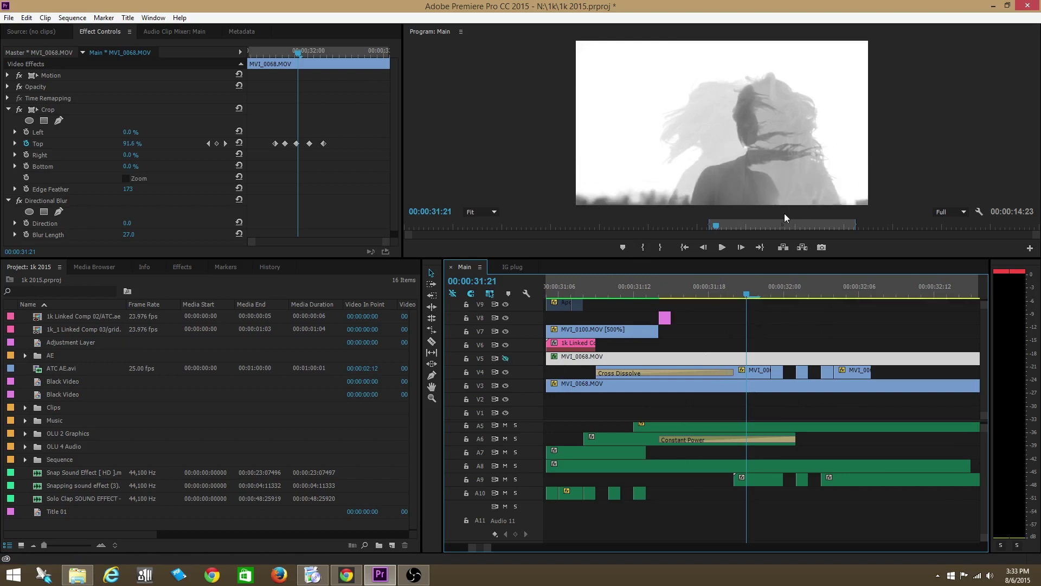
{"action": "left_click", "coordinate": [503, 356]}
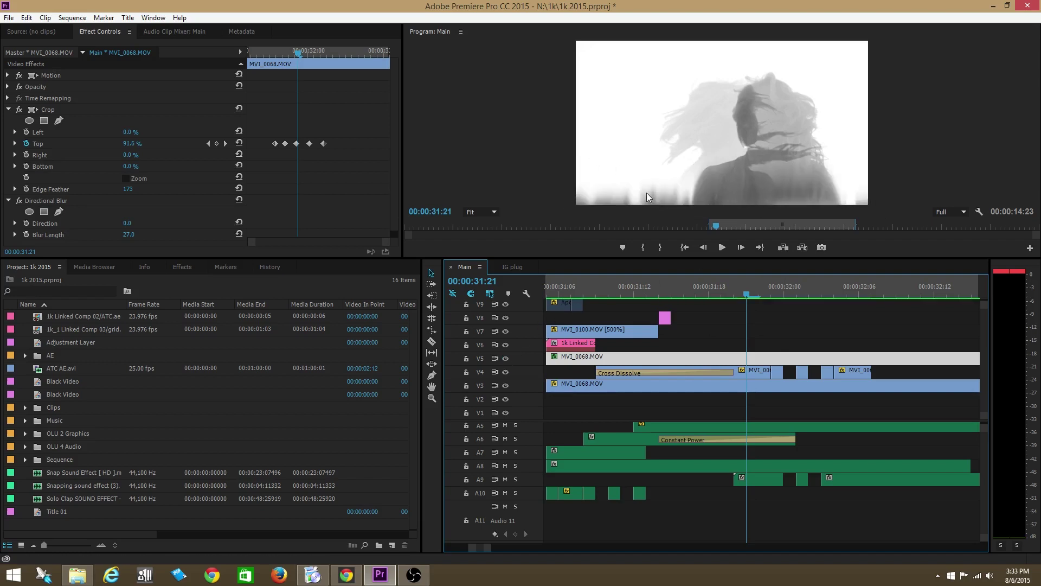
Play back the double-exposure section twice, starting from around 00:00:31:11 and then from around 00:00:31:08
{"action": "left_click_drag", "start_coordinate": [750, 287], "coordinate": [629, 321]}
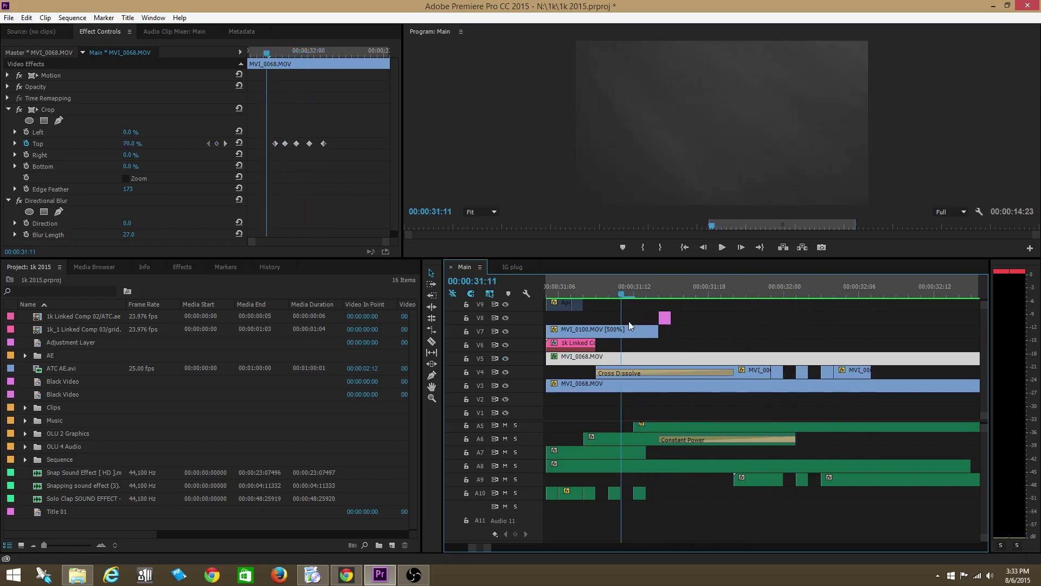
{"action": "left_click", "coordinate": [722, 247]}
{"action": "scroll", "coordinate": [681, 335], "scroll_direction": "up", "scroll_amount": 10}
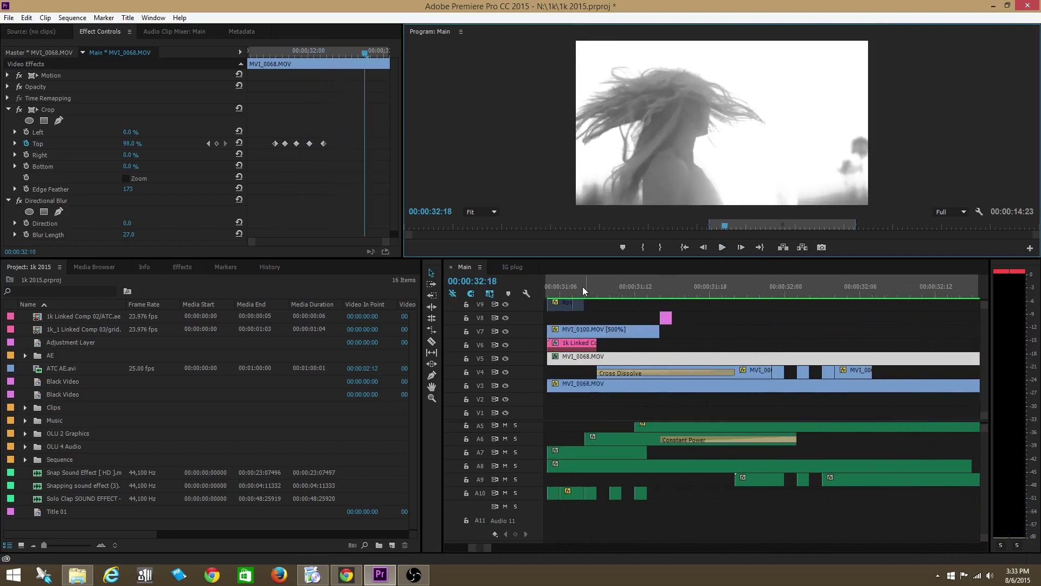
{"action": "left_click", "coordinate": [583, 288]}
{"action": "left_click", "coordinate": [723, 247]}
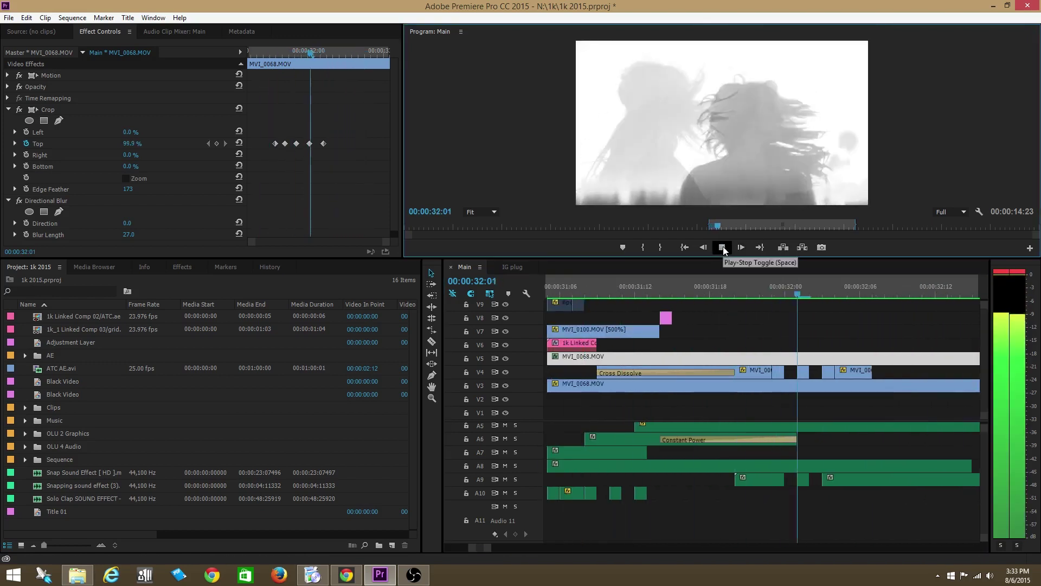
{"action": "scroll", "coordinate": [707, 303], "scroll_direction": "up", "scroll_amount": 5}
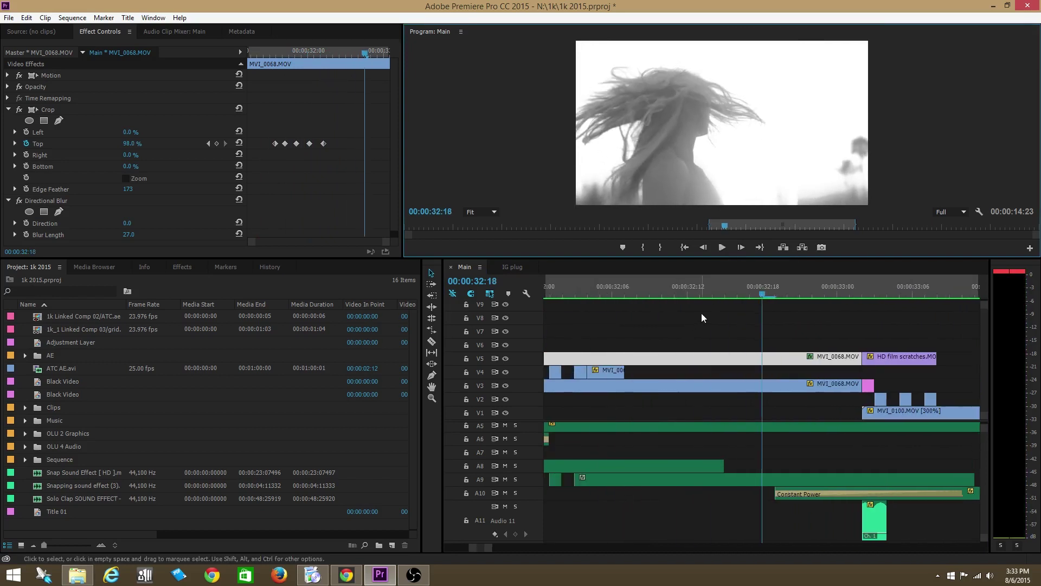
Move the playhead back to 00:00:32:07, at the end of the last short V4 clip, and save the project
{"action": "left_click_drag", "start_coordinate": [893, 294], "coordinate": [870, 294]}
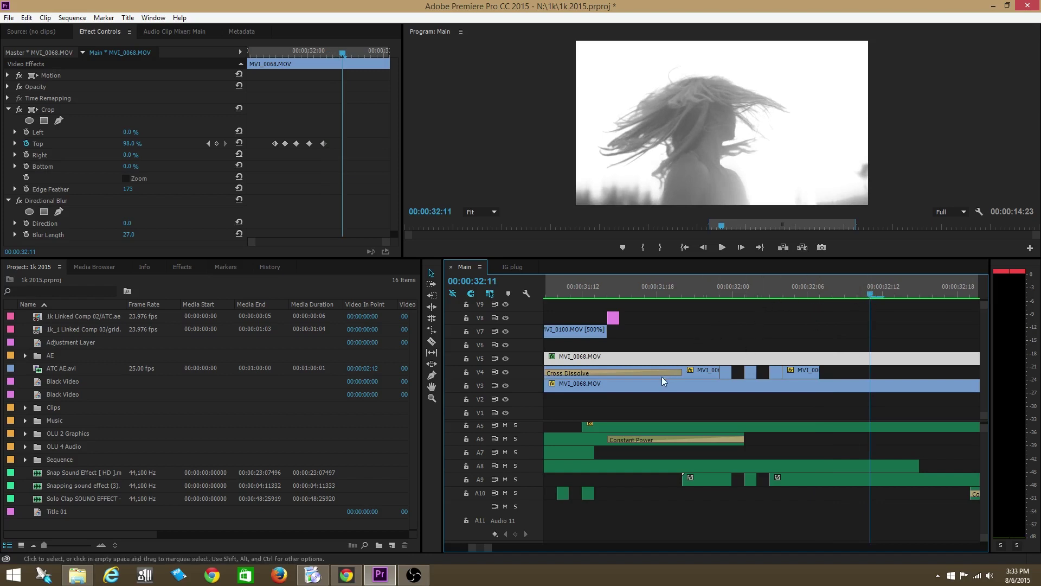
{"action": "left_click_drag", "start_coordinate": [877, 282], "coordinate": [858, 296]}
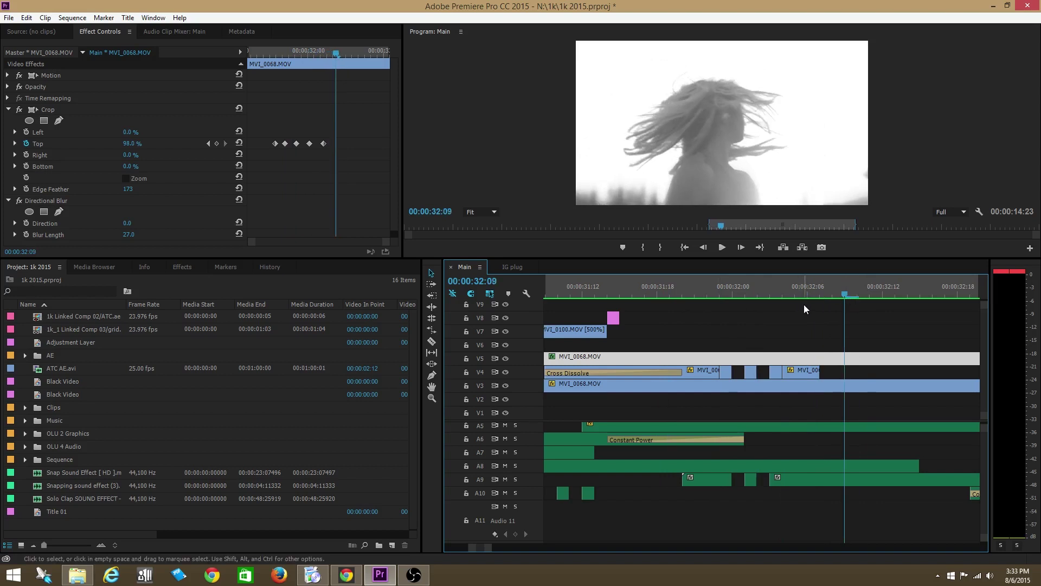
{"action": "left_click_drag", "start_coordinate": [846, 287], "coordinate": [816, 276]}
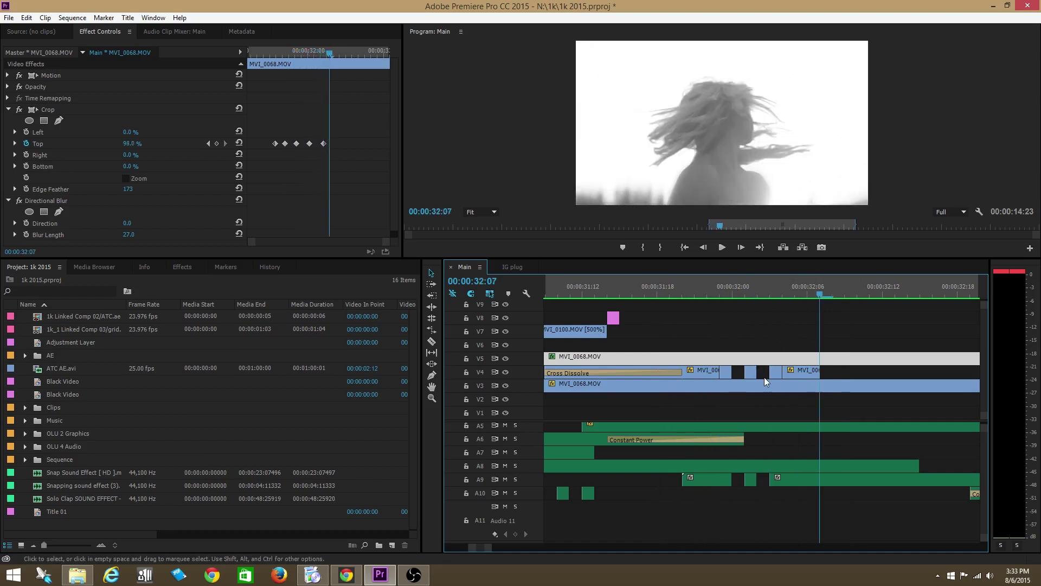
{"action": "key", "text": "ctrl+s"}
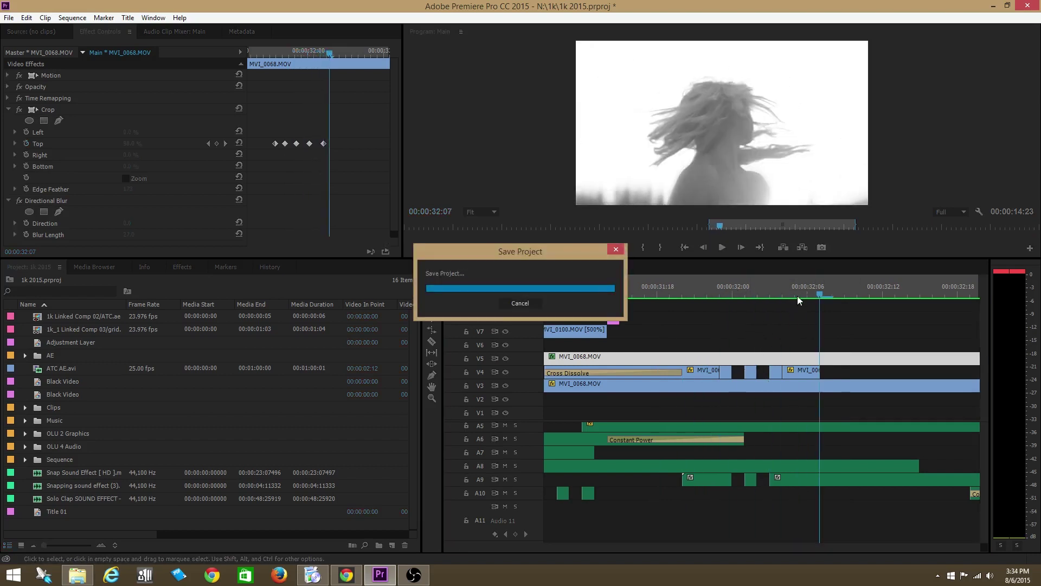
Collapse the V5 clip's Crop effect, inspect its Opacity and Blend Mode settings at 00:00:31:20, and scrub to 00:00:32:04
{"action": "left_click_drag", "start_coordinate": [819, 287], "coordinate": [682, 301]}
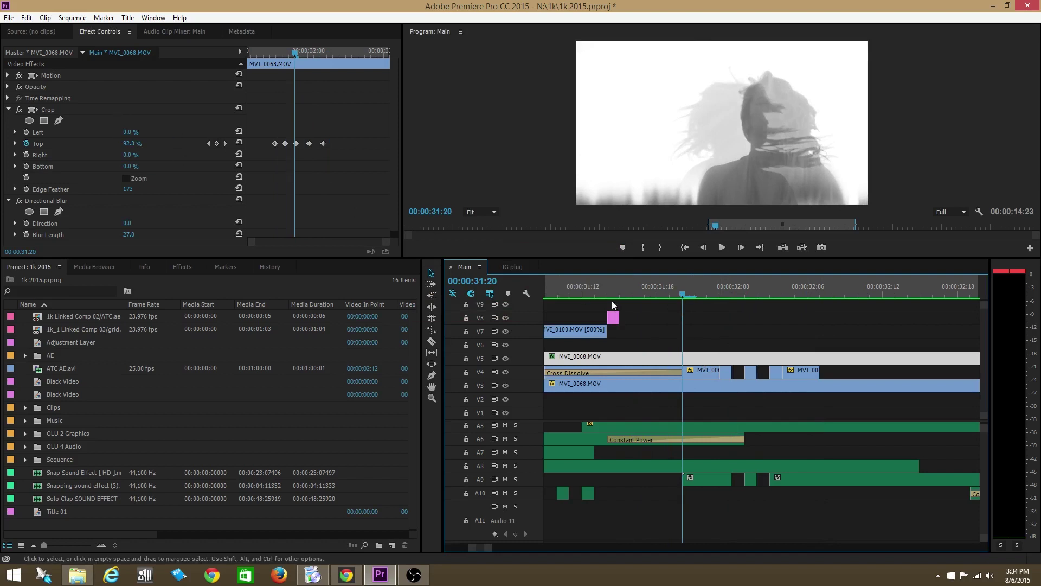
{"action": "left_click", "coordinate": [8, 109]}
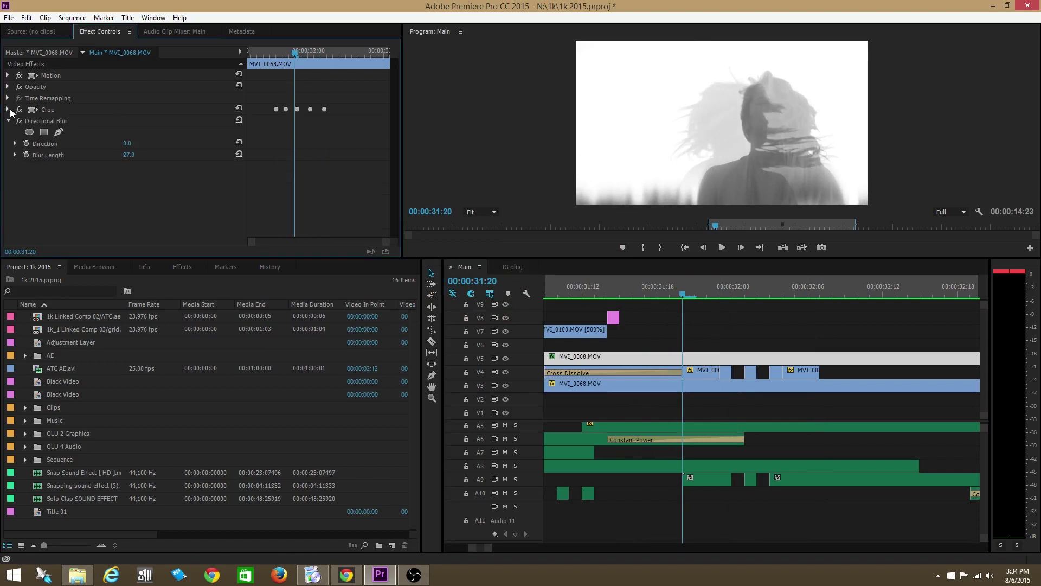
{"action": "left_click", "coordinate": [9, 86]}
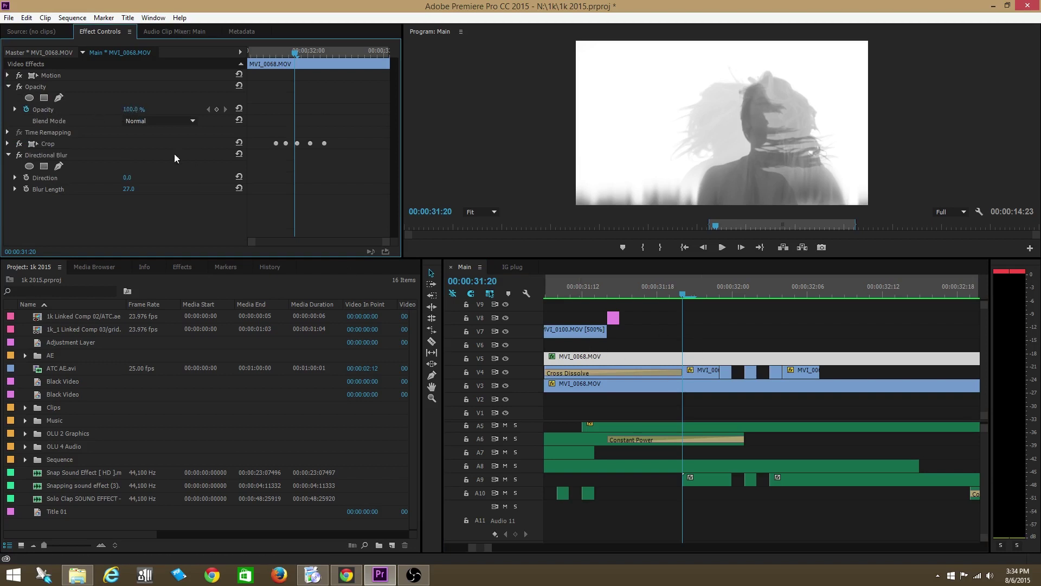
{"action": "left_click", "coordinate": [140, 123]}
{"action": "left_click", "coordinate": [99, 119]}
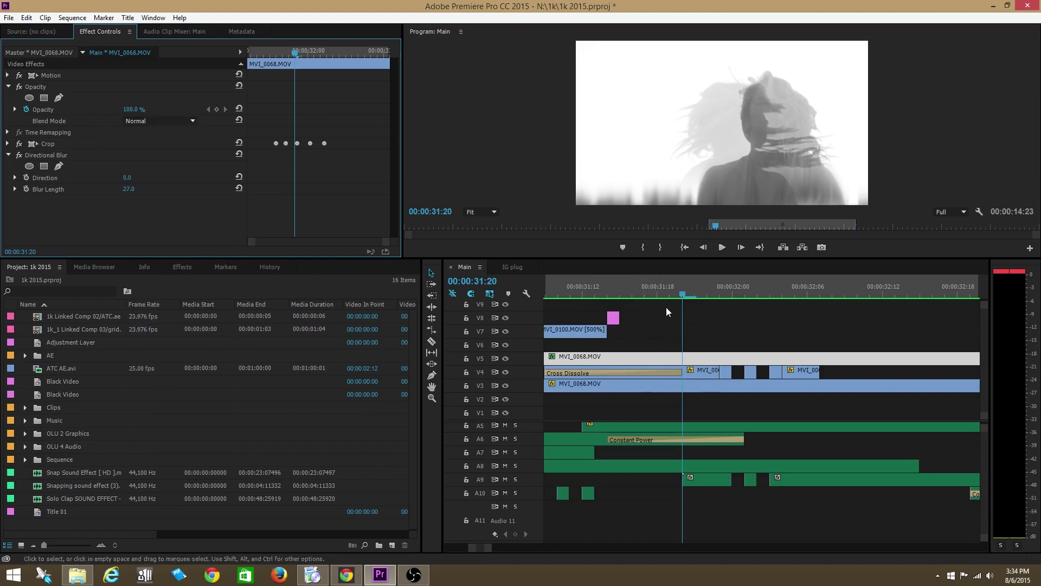
{"action": "left_click_drag", "start_coordinate": [684, 291], "coordinate": [781, 298]}
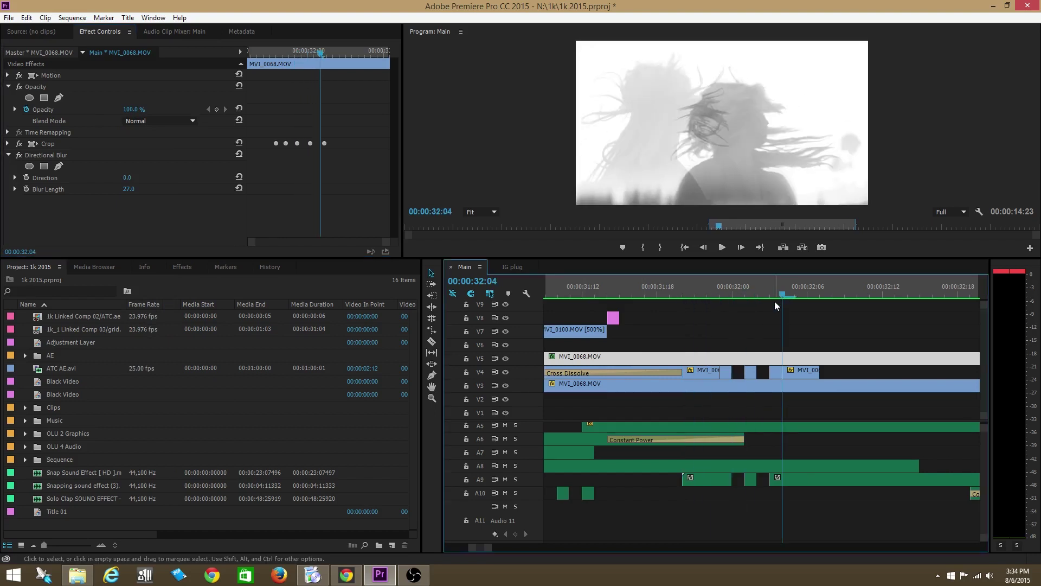